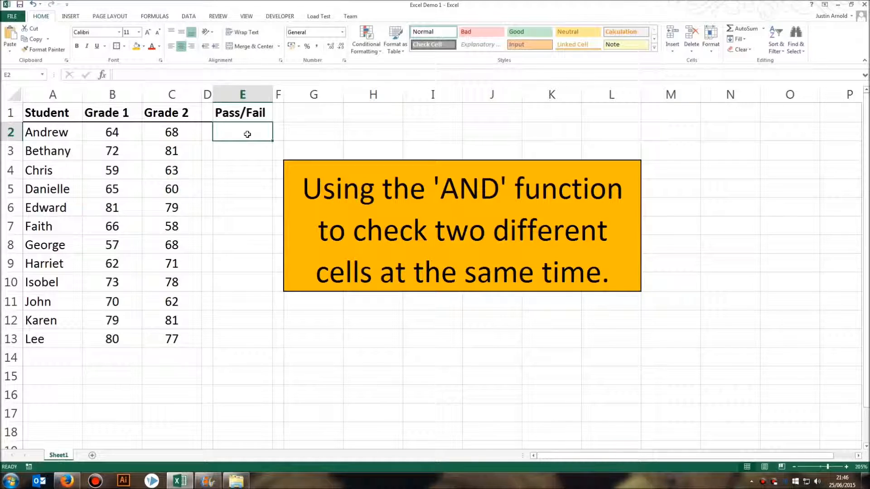
Start a formula in E2 reading =IF(AND, with an AND test nested inside IF.
{"action": "left_click", "coordinate": [247, 134]}
{"action": "type", "text": "="}
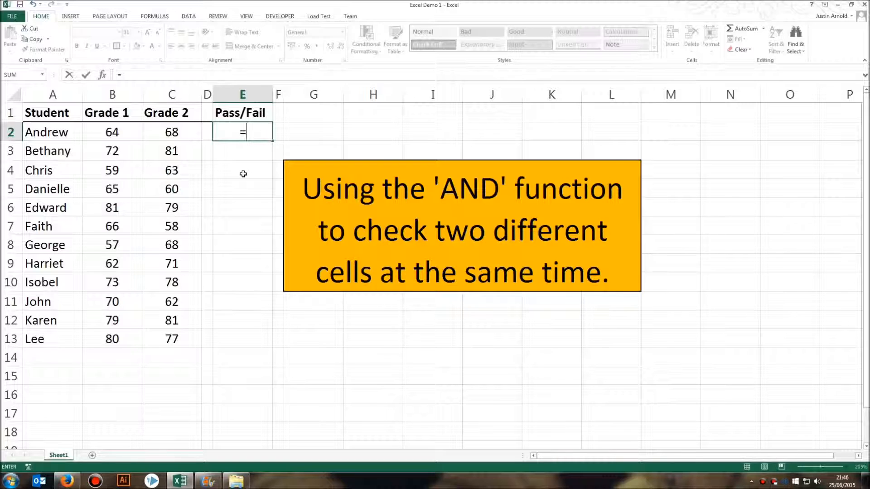
{"action": "type", "text": "IF"}
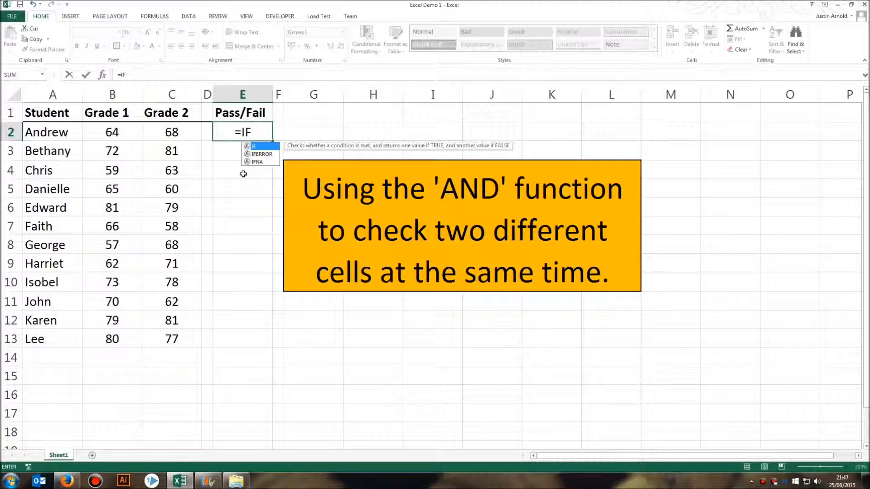
{"action": "type", "text": "("}
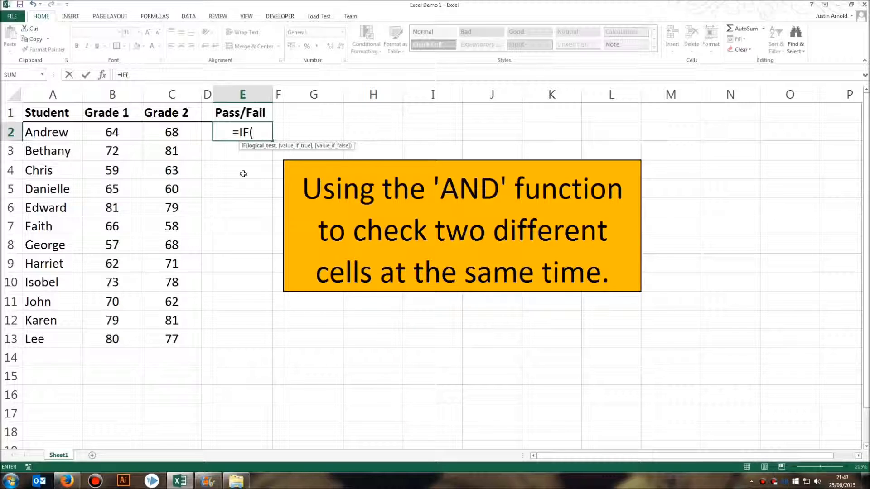
{"action": "type", "text": "AND"}
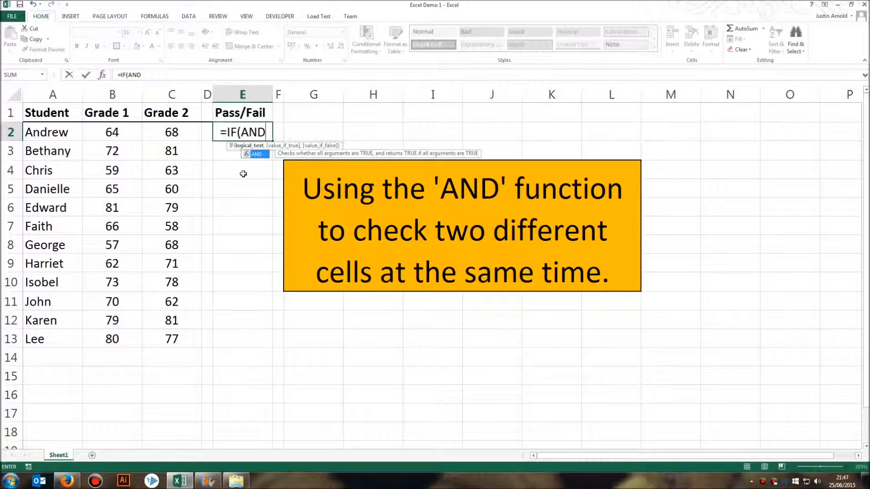
Enter the first AND condition, B2>59, followed by a comma.
{"action": "type", "text": "("}
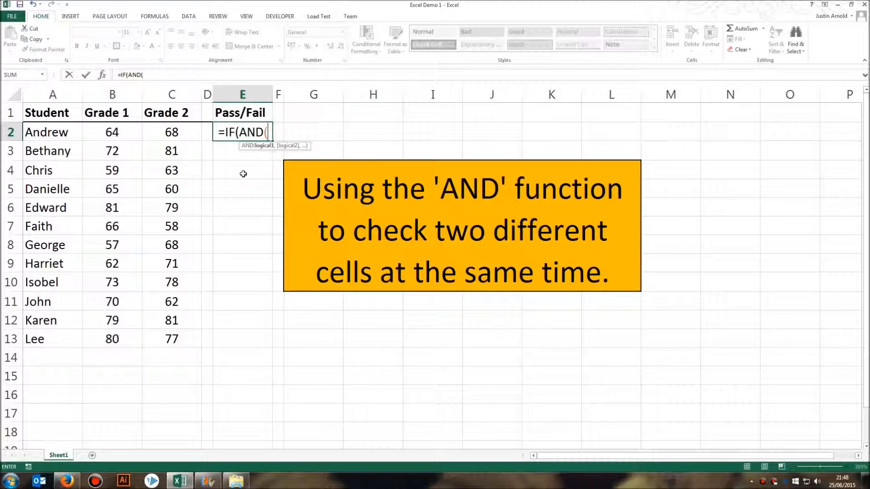
{"action": "left_click", "coordinate": [117, 132]}
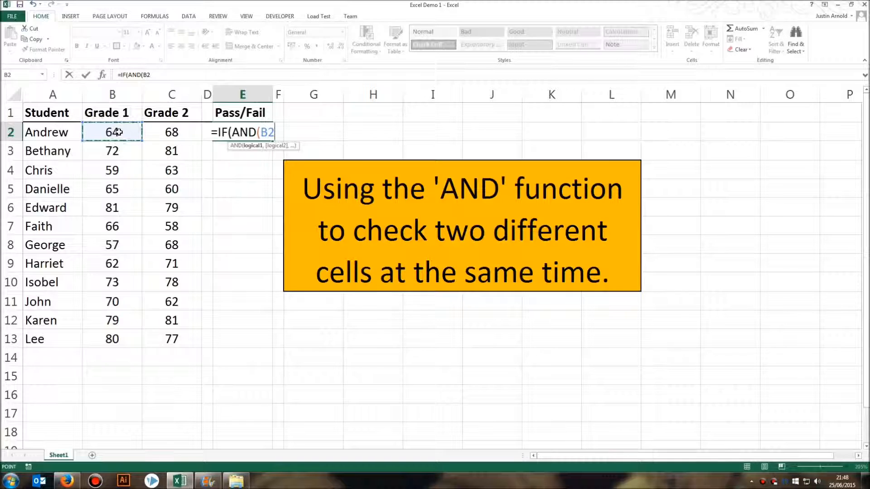
{"action": "type", "text": "<"}
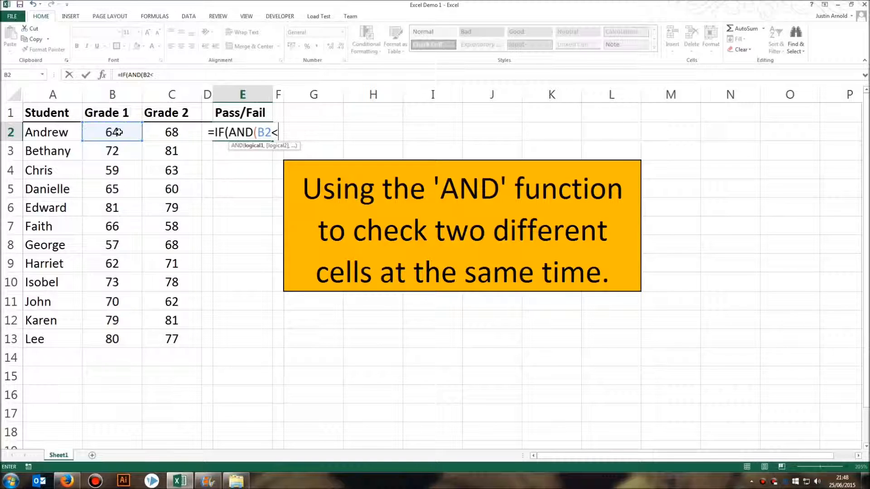
{"action": "key", "text": "BackSpace"}
{"action": "type", "text": ">59"}
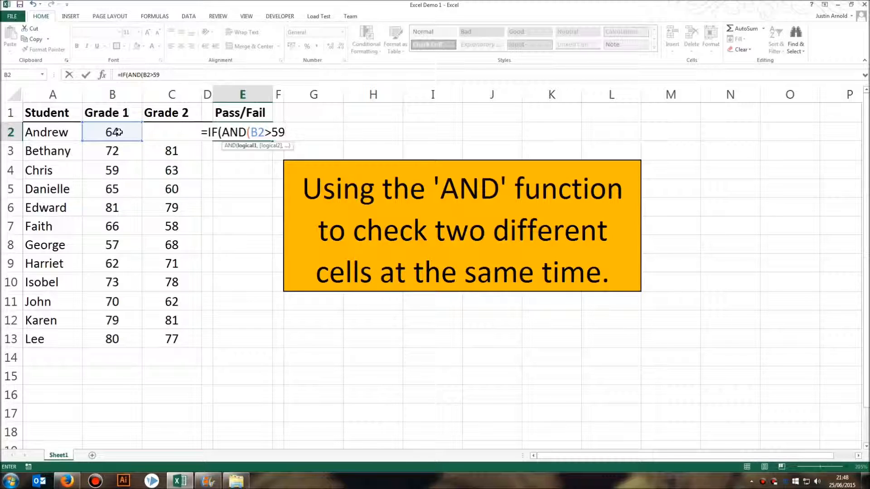
{"action": "type", "text": ","}
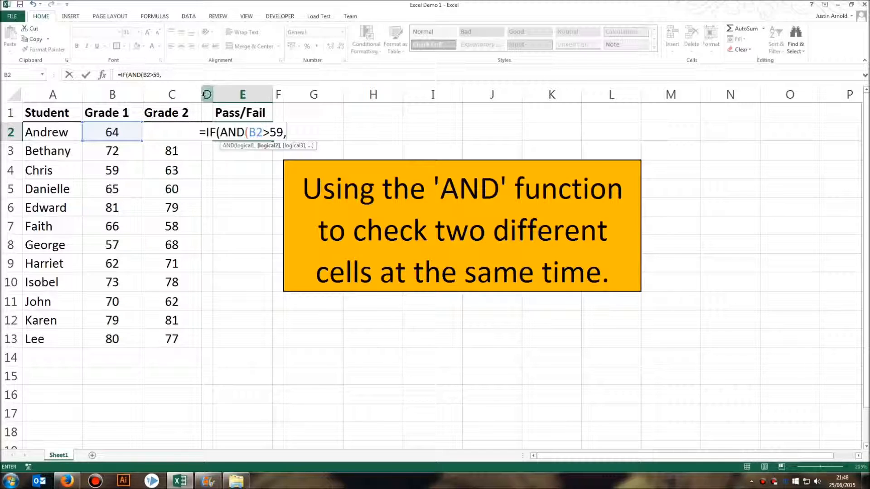
Add C2>59 as the second condition and close the AND parenthesis.
{"action": "type", "text": "C"}
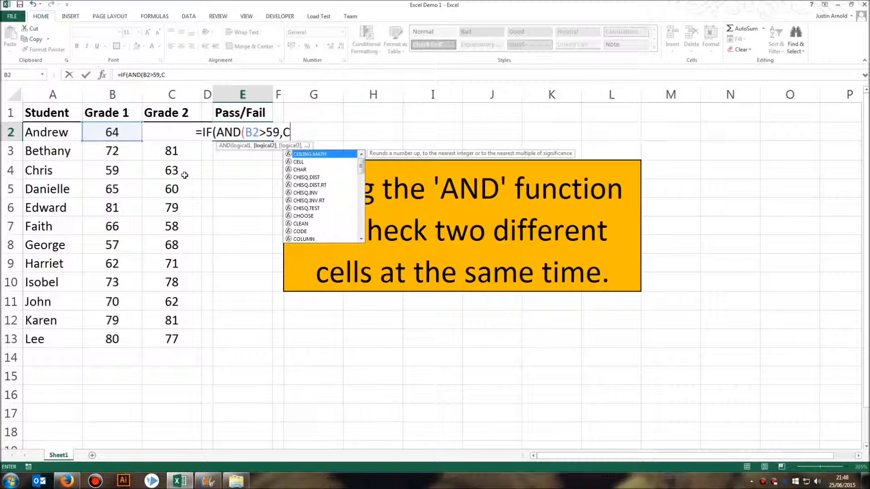
{"action": "type", "text": "2>"}
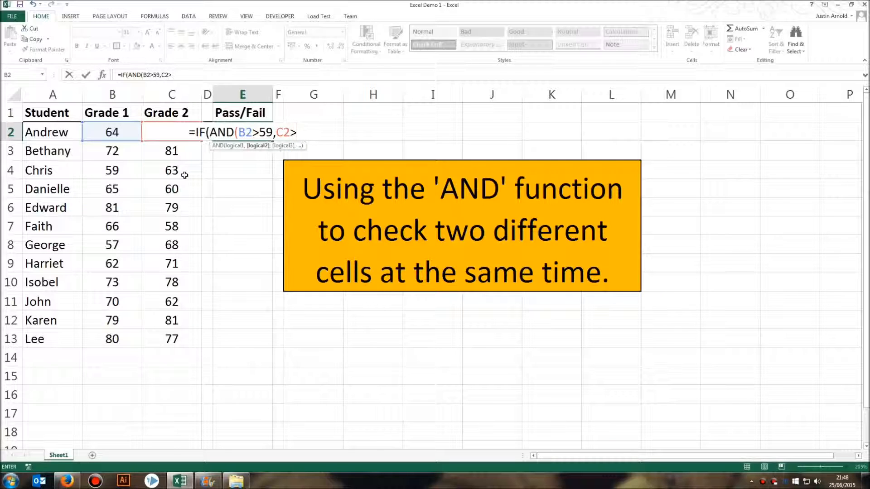
{"action": "type", "text": "59"}
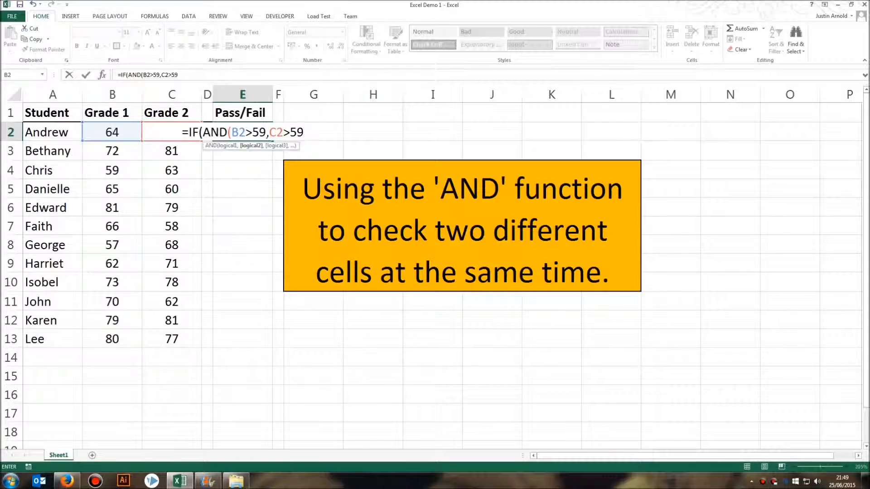
{"action": "type", "text": ")"}
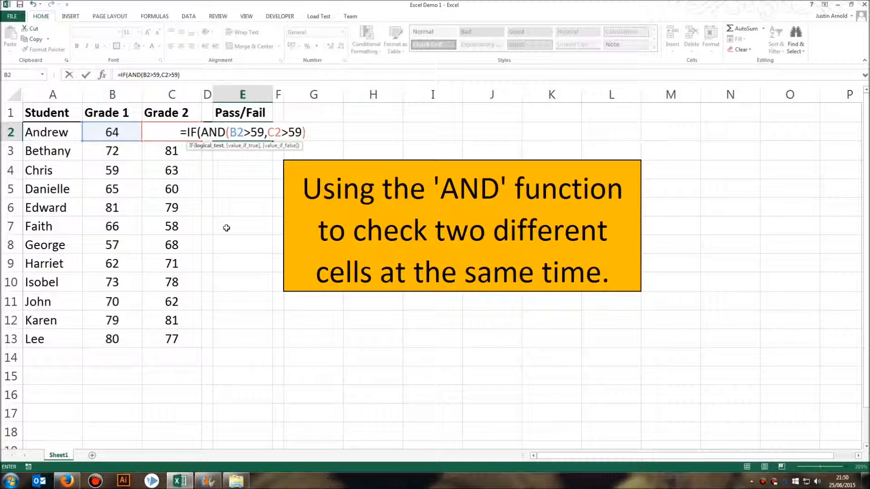
Complete E2 as =IF(AND(B2>59,C2>59),"Pass","Fail") and confirm it shows Pass.
{"action": "type", "text": ","}
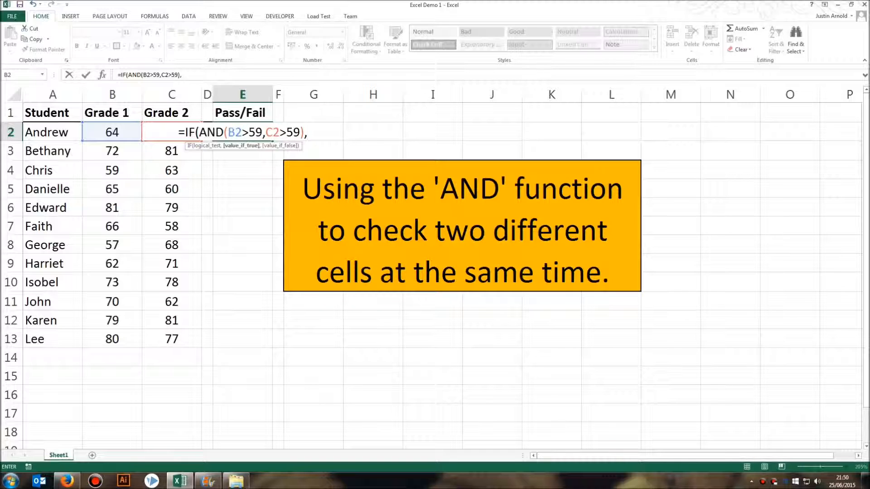
{"action": "type", "text": "\"Pass"}
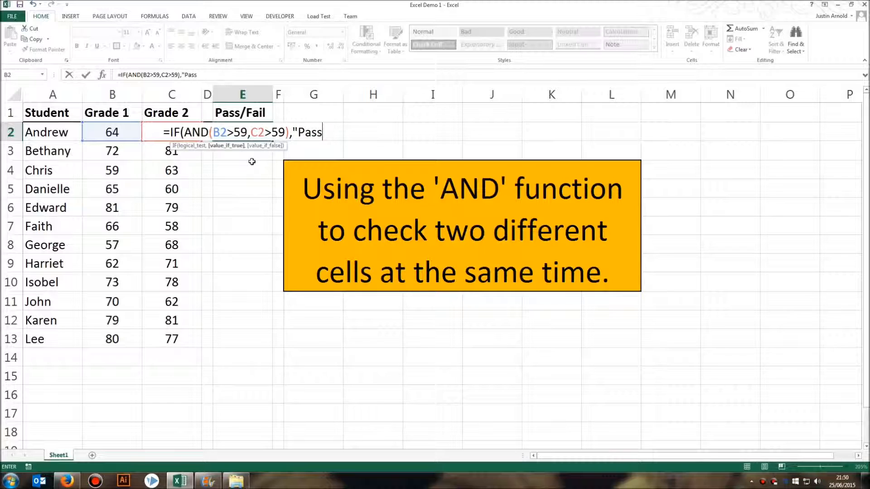
{"action": "type", "text": "\""}
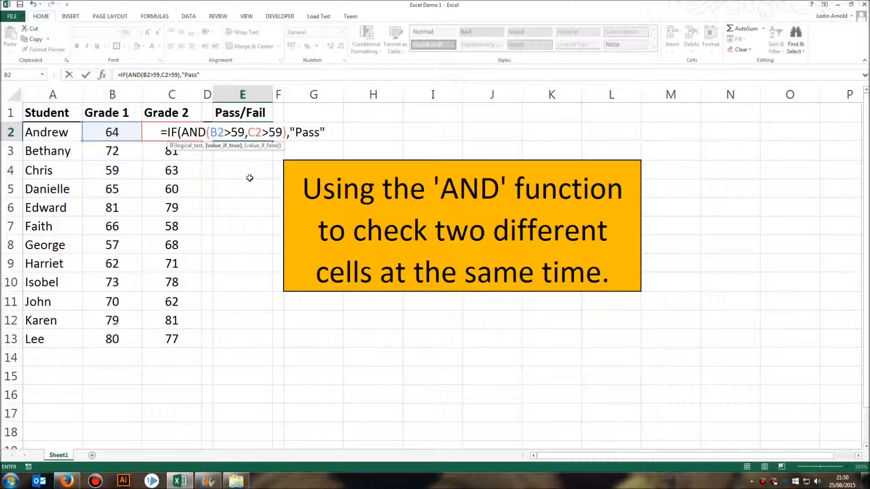
{"action": "type", "text": ","}
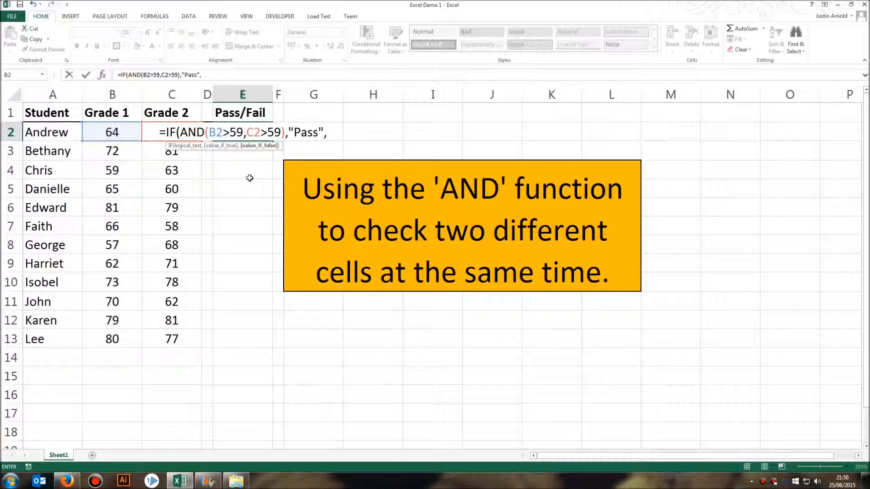
{"action": "type", "text": "\"Fail\""}
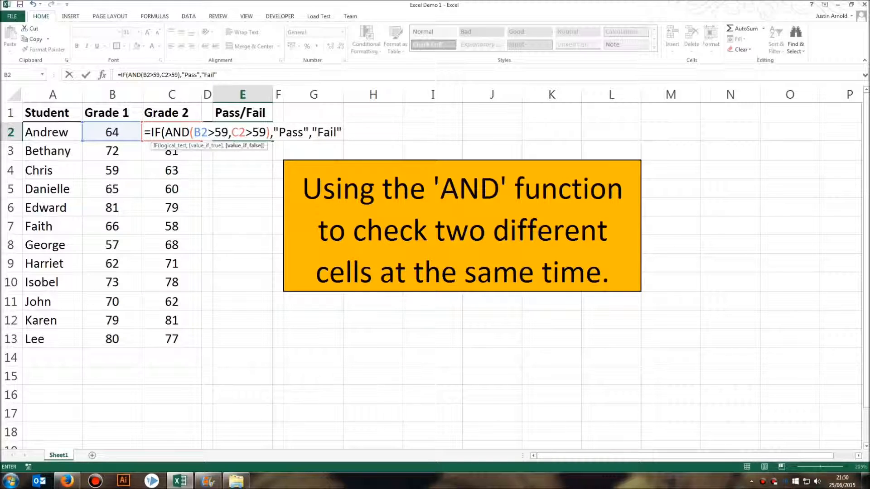
{"action": "type", "text": ")"}
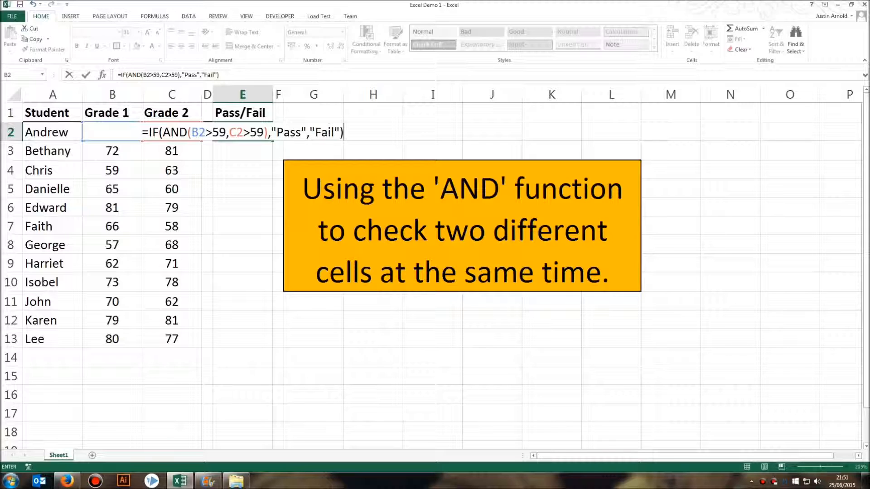
{"action": "key", "text": "Return"}
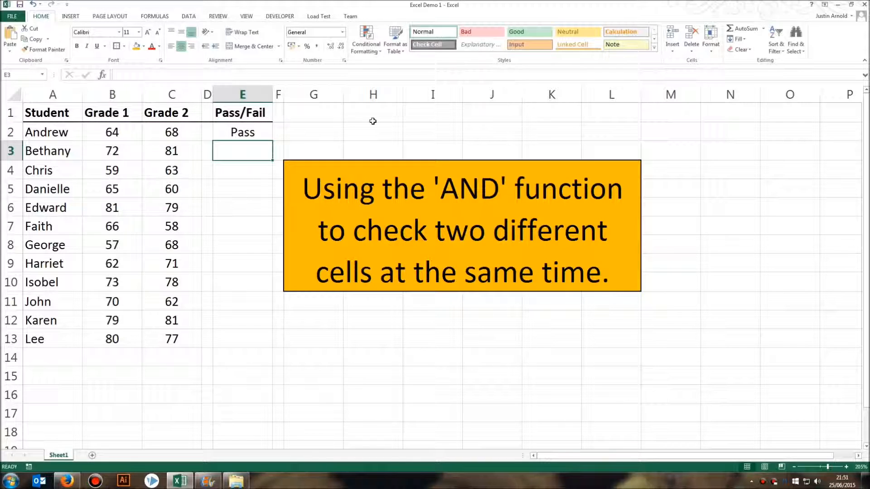
{"action": "left_click", "coordinate": [237, 130]}
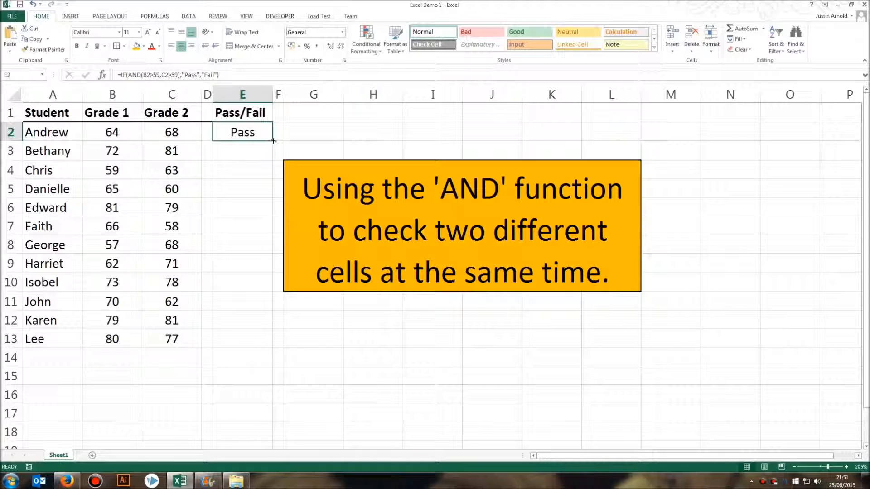
Fill the E2 formula down to E13, so three students show Fail and the rest Pass.
{"action": "left_click_drag", "start_coordinate": [273, 141], "coordinate": [267, 351]}
{"action": "left_click", "coordinate": [310, 340]}
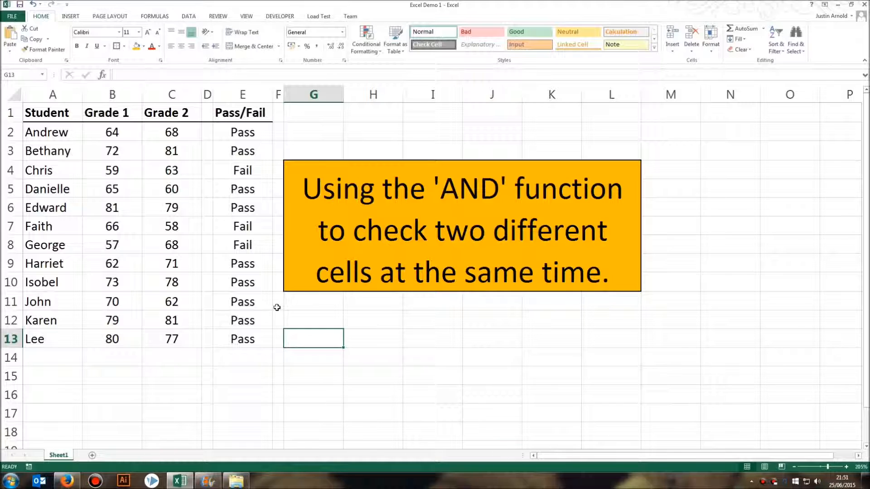
{"action": "left_click", "coordinate": [245, 171]}
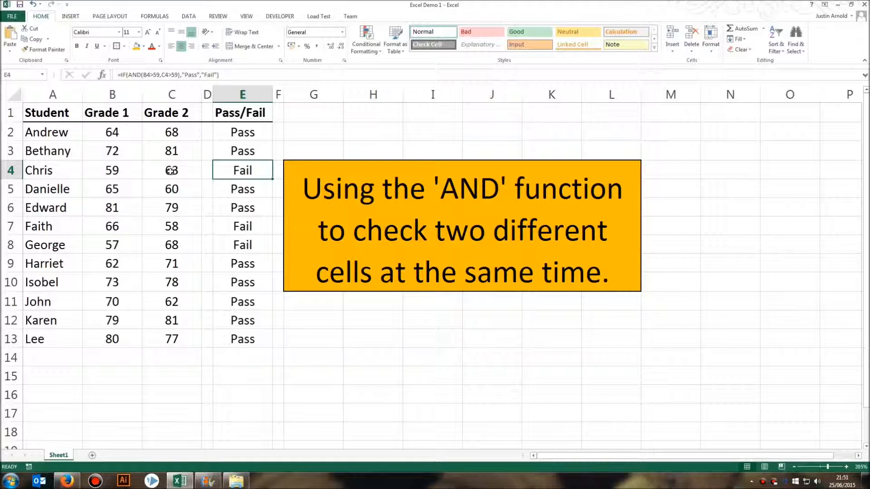
{"action": "left_click", "coordinate": [113, 172]}
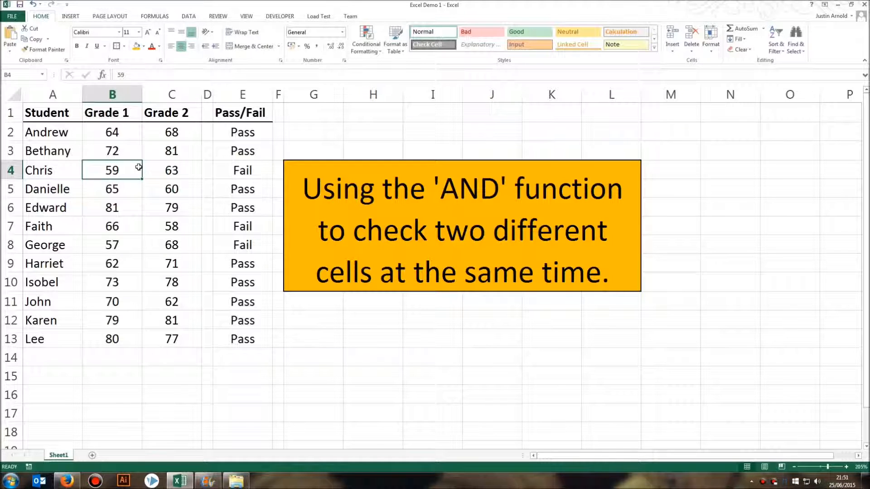
{"action": "left_click", "coordinate": [238, 170]}
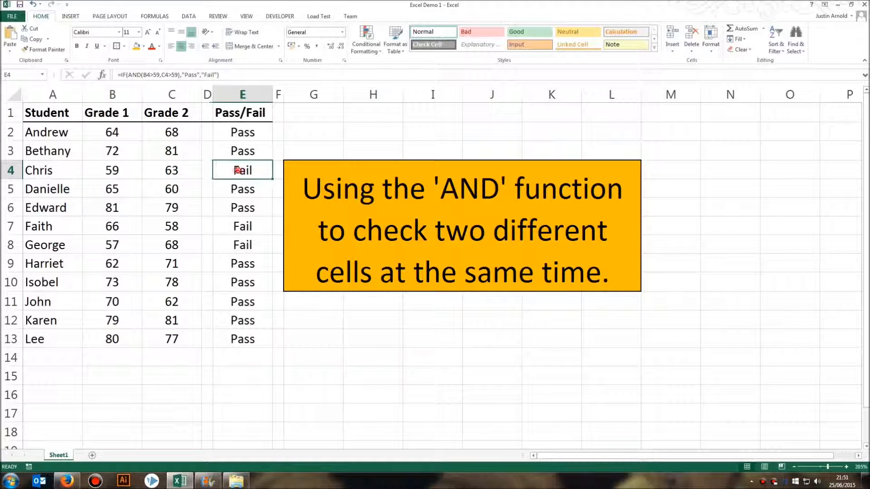
{"action": "double_click", "coordinate": [237, 170]}
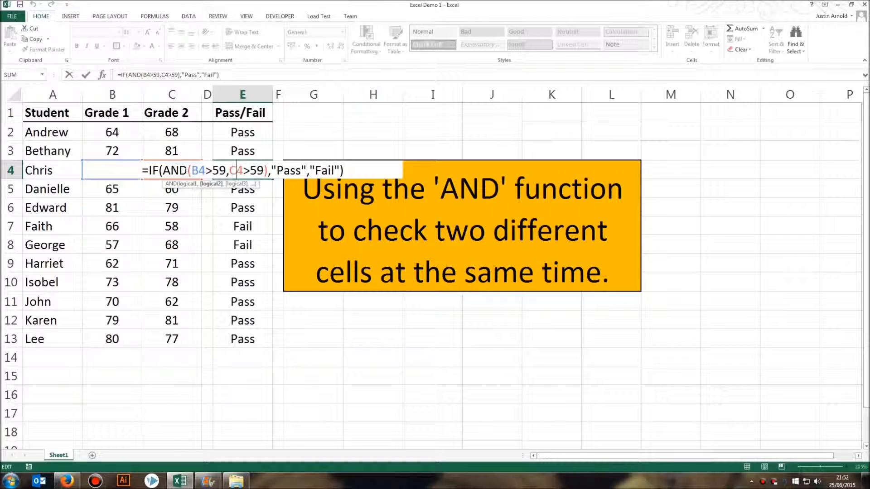
{"action": "left_click", "coordinate": [358, 169]}
{"action": "key", "text": "Return"}
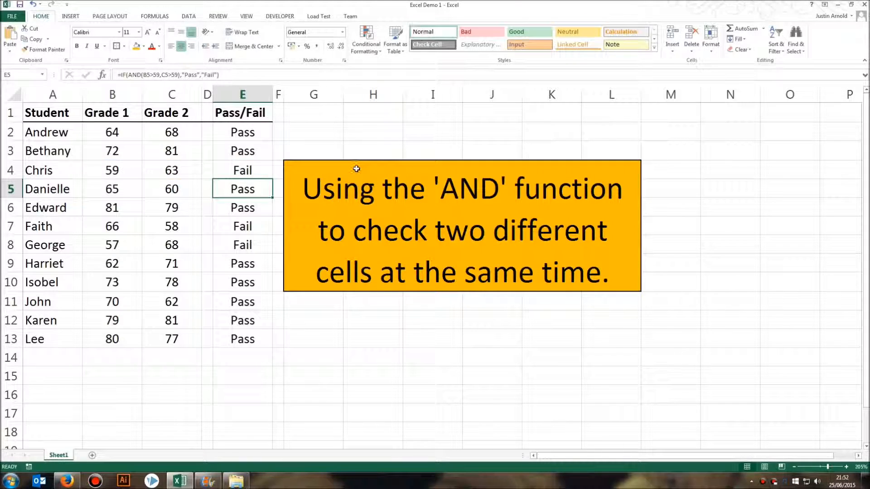
{"action": "left_click", "coordinate": [241, 170]}
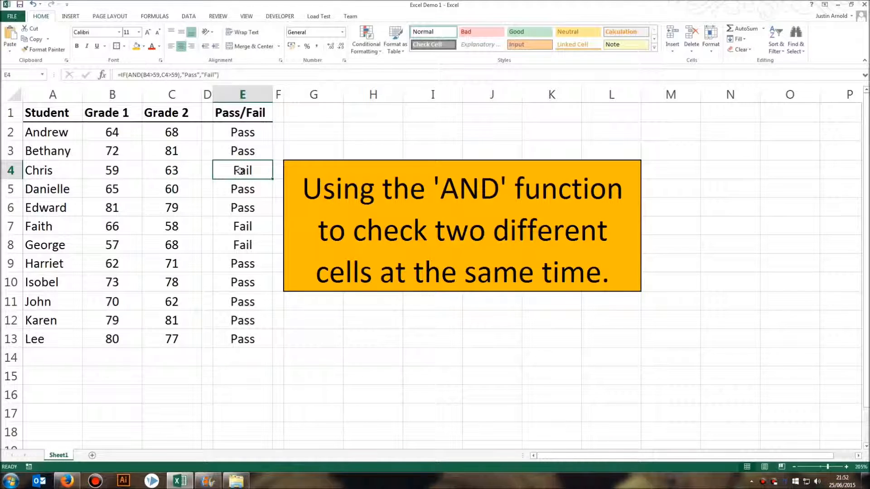
{"action": "double_click", "coordinate": [243, 170]}
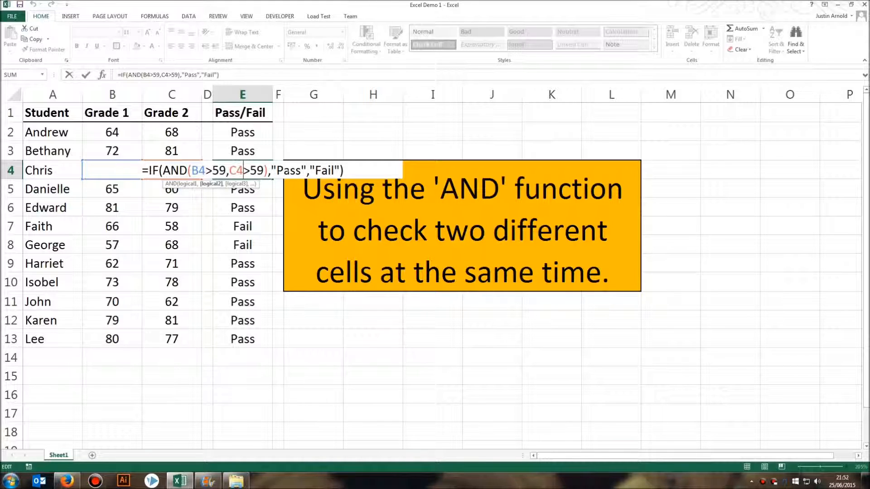
{"action": "left_click", "coordinate": [354, 170]}
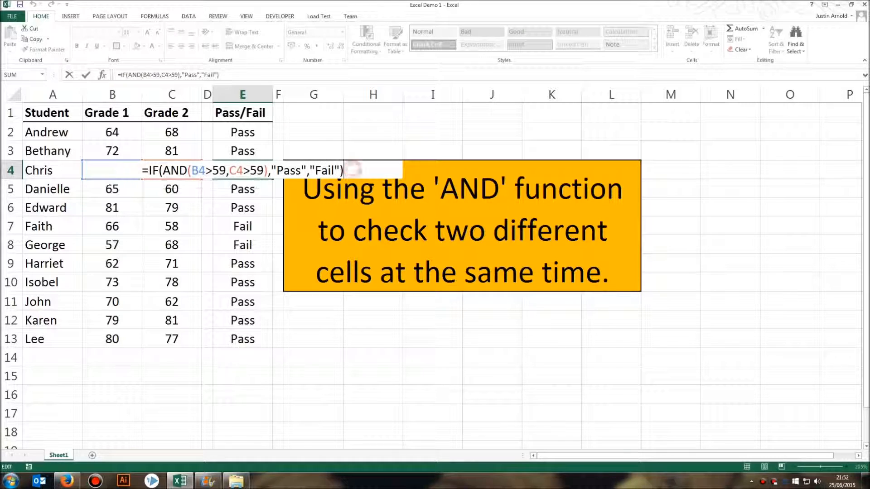
{"action": "key", "text": "Return"}
{"action": "left_click", "coordinate": [228, 225]}
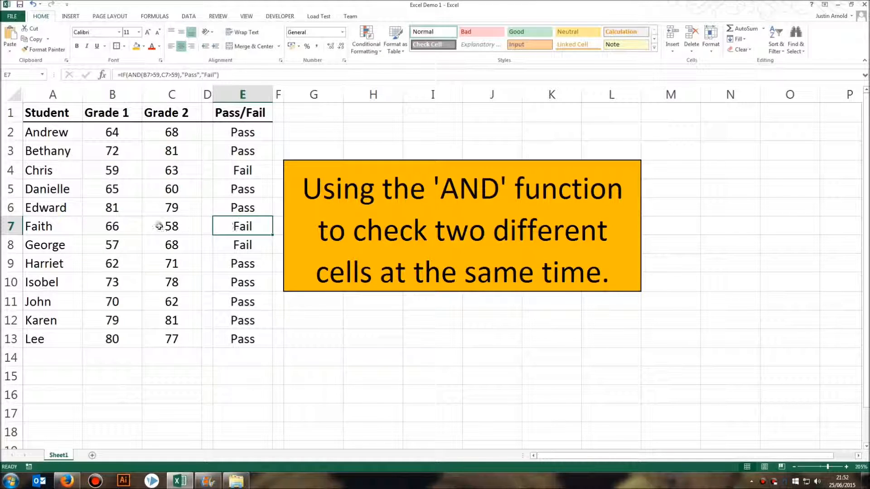
{"action": "left_click", "coordinate": [119, 226]}
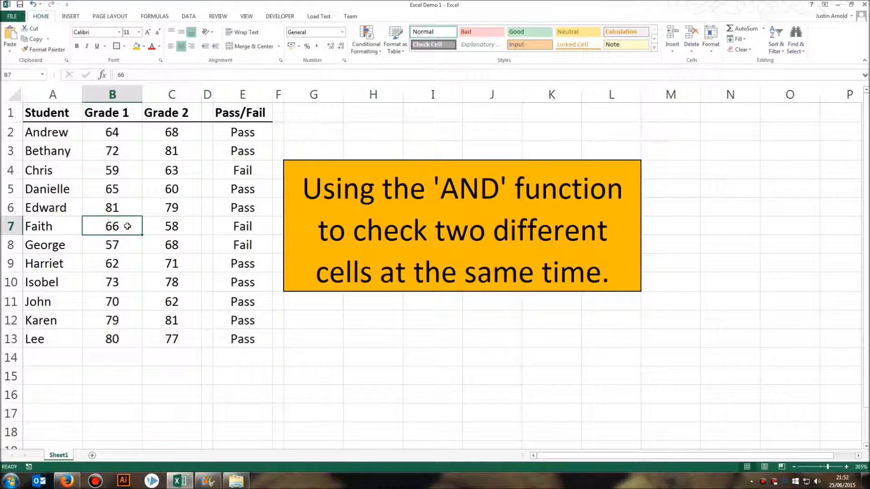
{"action": "left_click", "coordinate": [163, 226]}
{"action": "left_click", "coordinate": [113, 245]}
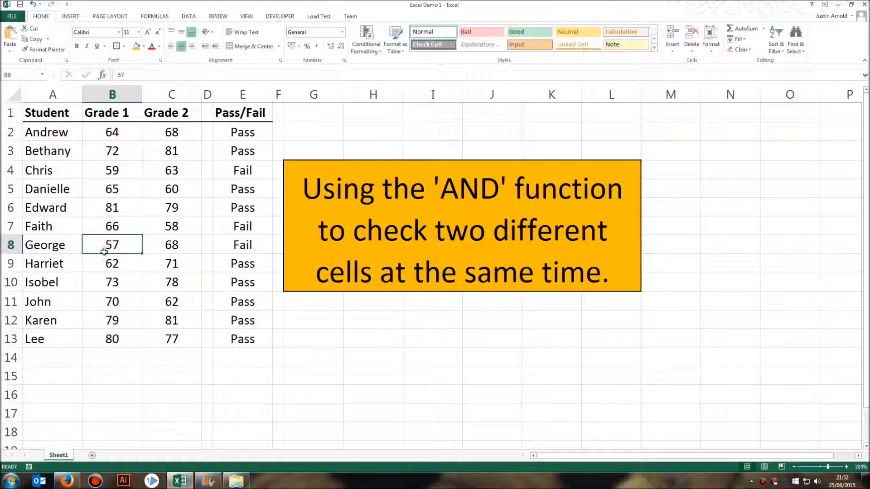
{"action": "left_click", "coordinate": [292, 338]}
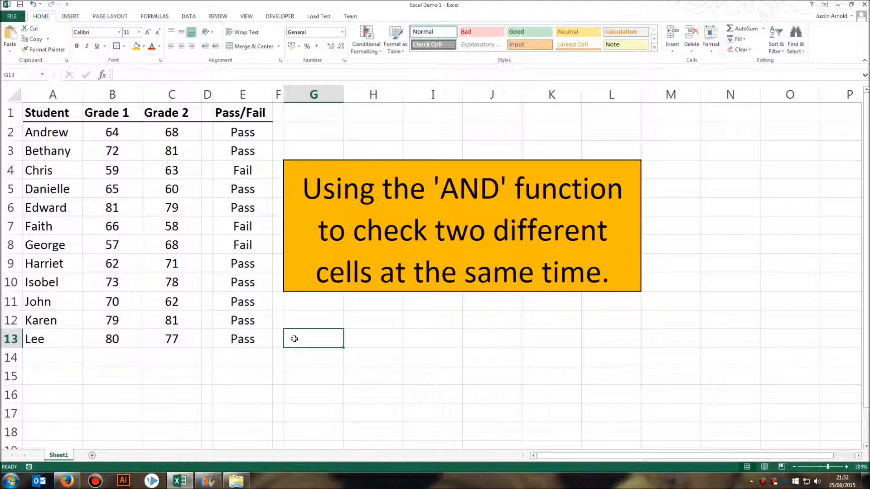
{"action": "left_click", "coordinate": [238, 131]}
{"action": "double_click", "coordinate": [238, 131]}
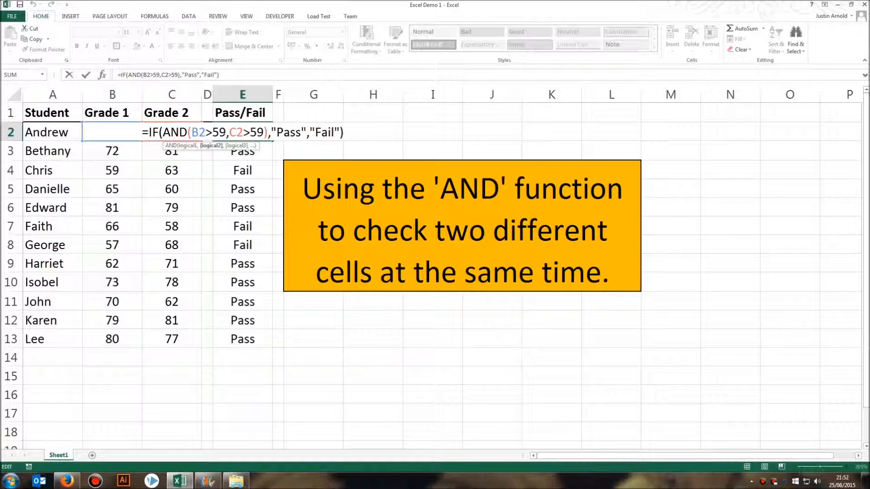
{"action": "key", "text": "shift+Left"}
{"action": "key", "text": "shift+Left"}
{"action": "key", "text": "shift+Left"}
{"action": "key", "text": "shift+Left"}
{"action": "key", "text": "shift+Left"}
{"action": "key", "text": "shift+Left"}
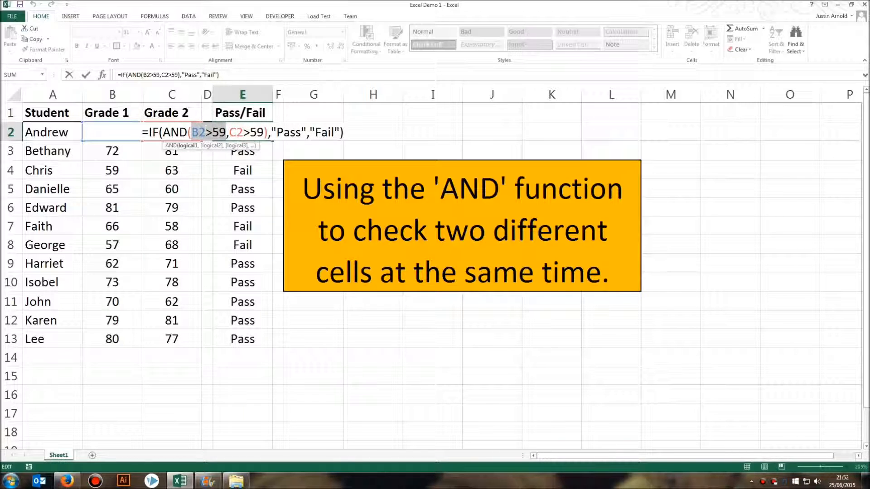
{"action": "key", "text": "Right"}
{"action": "key", "text": "Right"}
{"action": "key", "text": "shift+Right"}
{"action": "key", "text": "shift+Right"}
{"action": "key", "text": "shift+Right"}
{"action": "key", "text": "shift+Right"}
{"action": "key", "text": "shift+Right"}
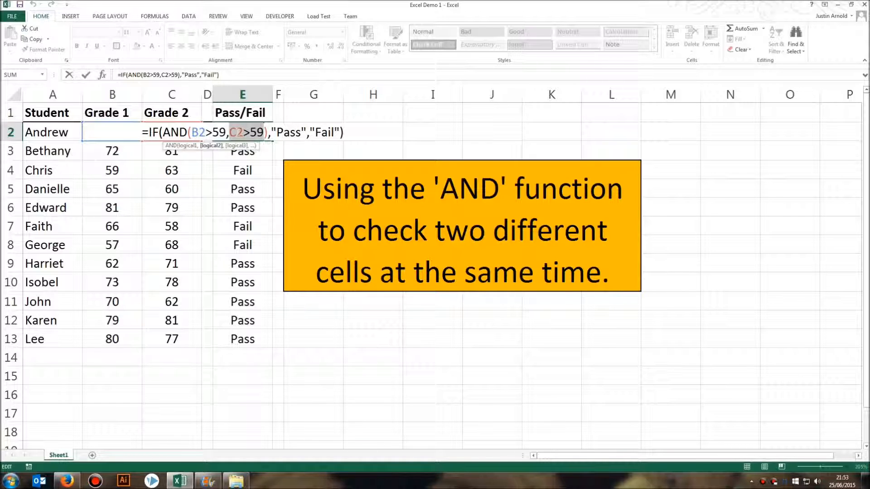
{"action": "left_click", "coordinate": [191, 132]}
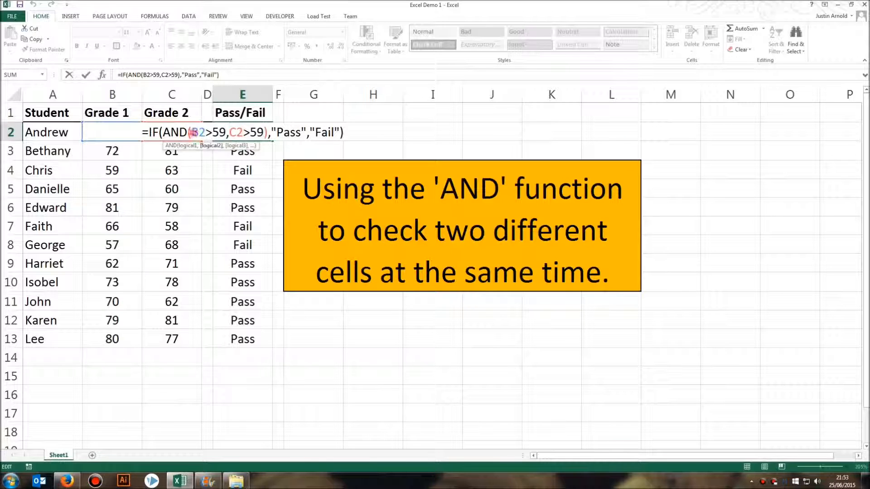
{"action": "left_click", "coordinate": [230, 133]}
{"action": "left_click", "coordinate": [360, 134]}
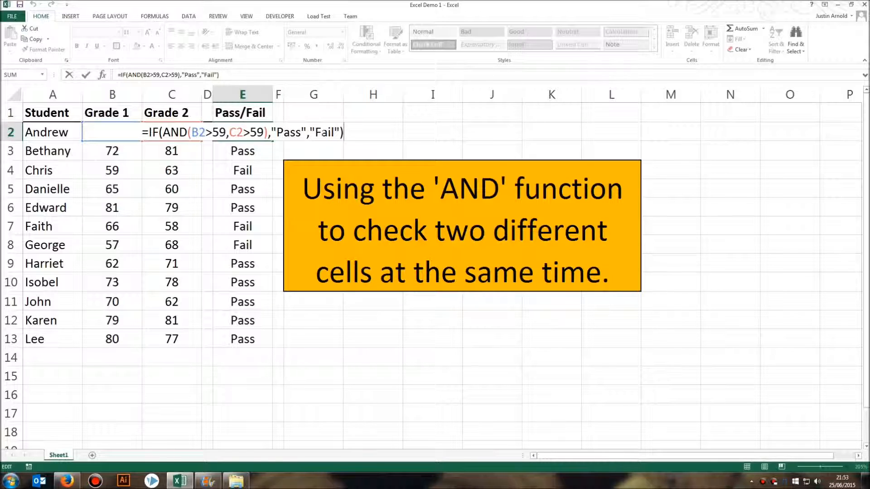
{"action": "key", "text": "Return"}
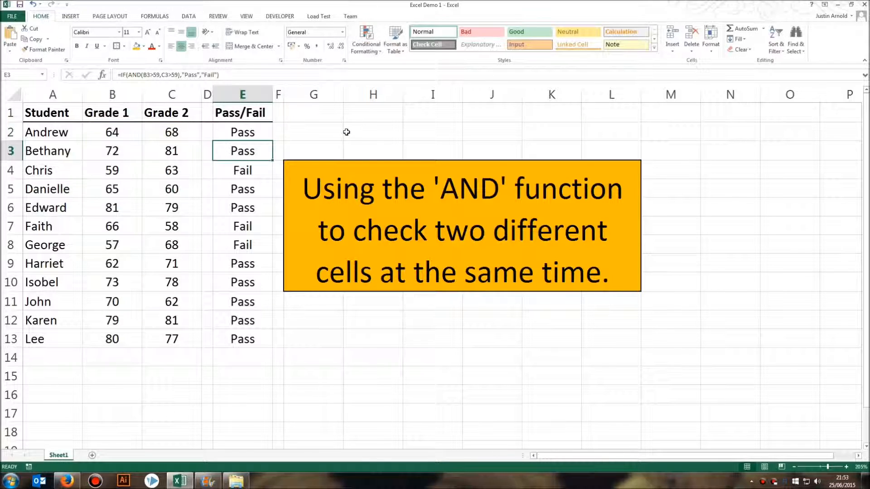